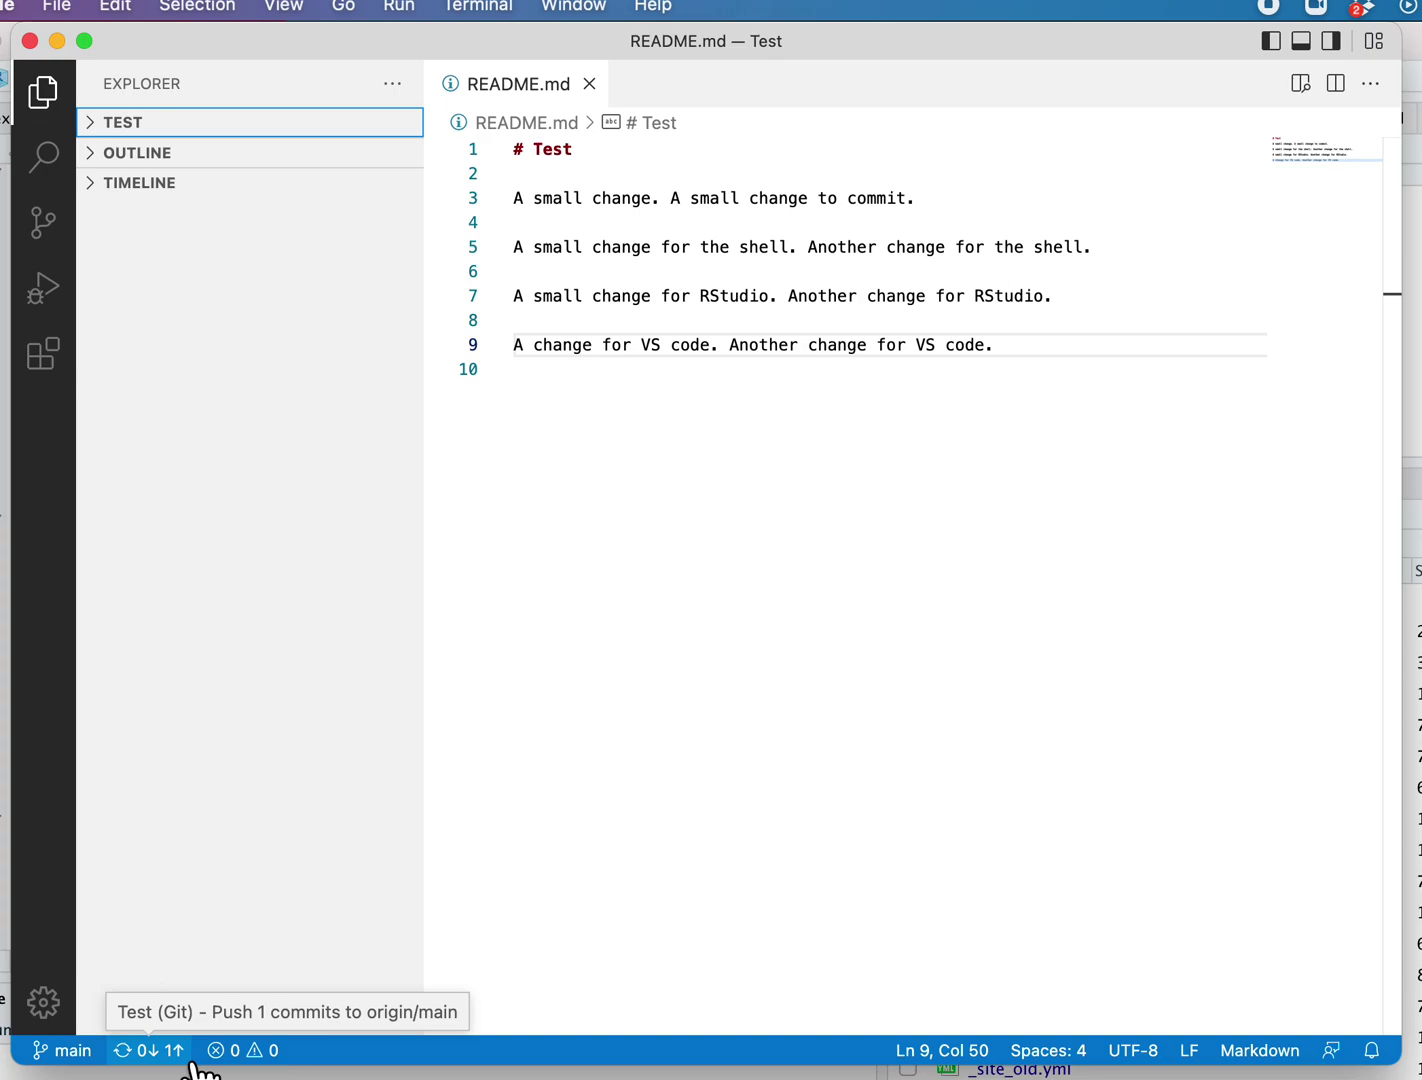
Sync the README.md commit to origin/main and postpone the periodic git fetch prompt.
click(42, 223)
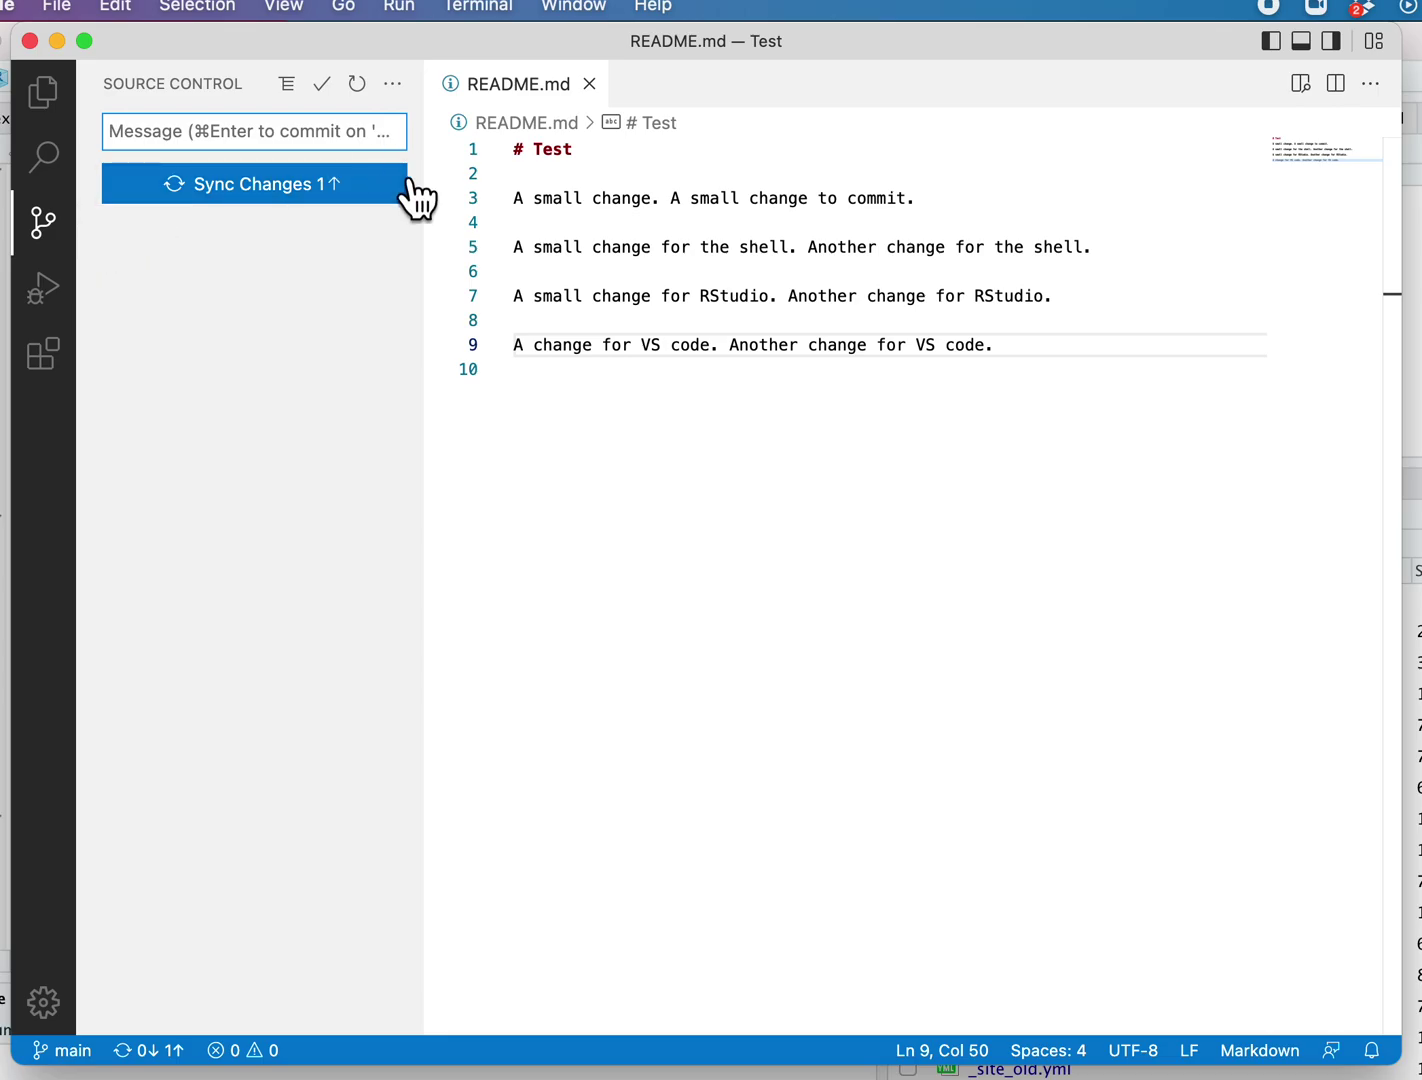
click(323, 189)
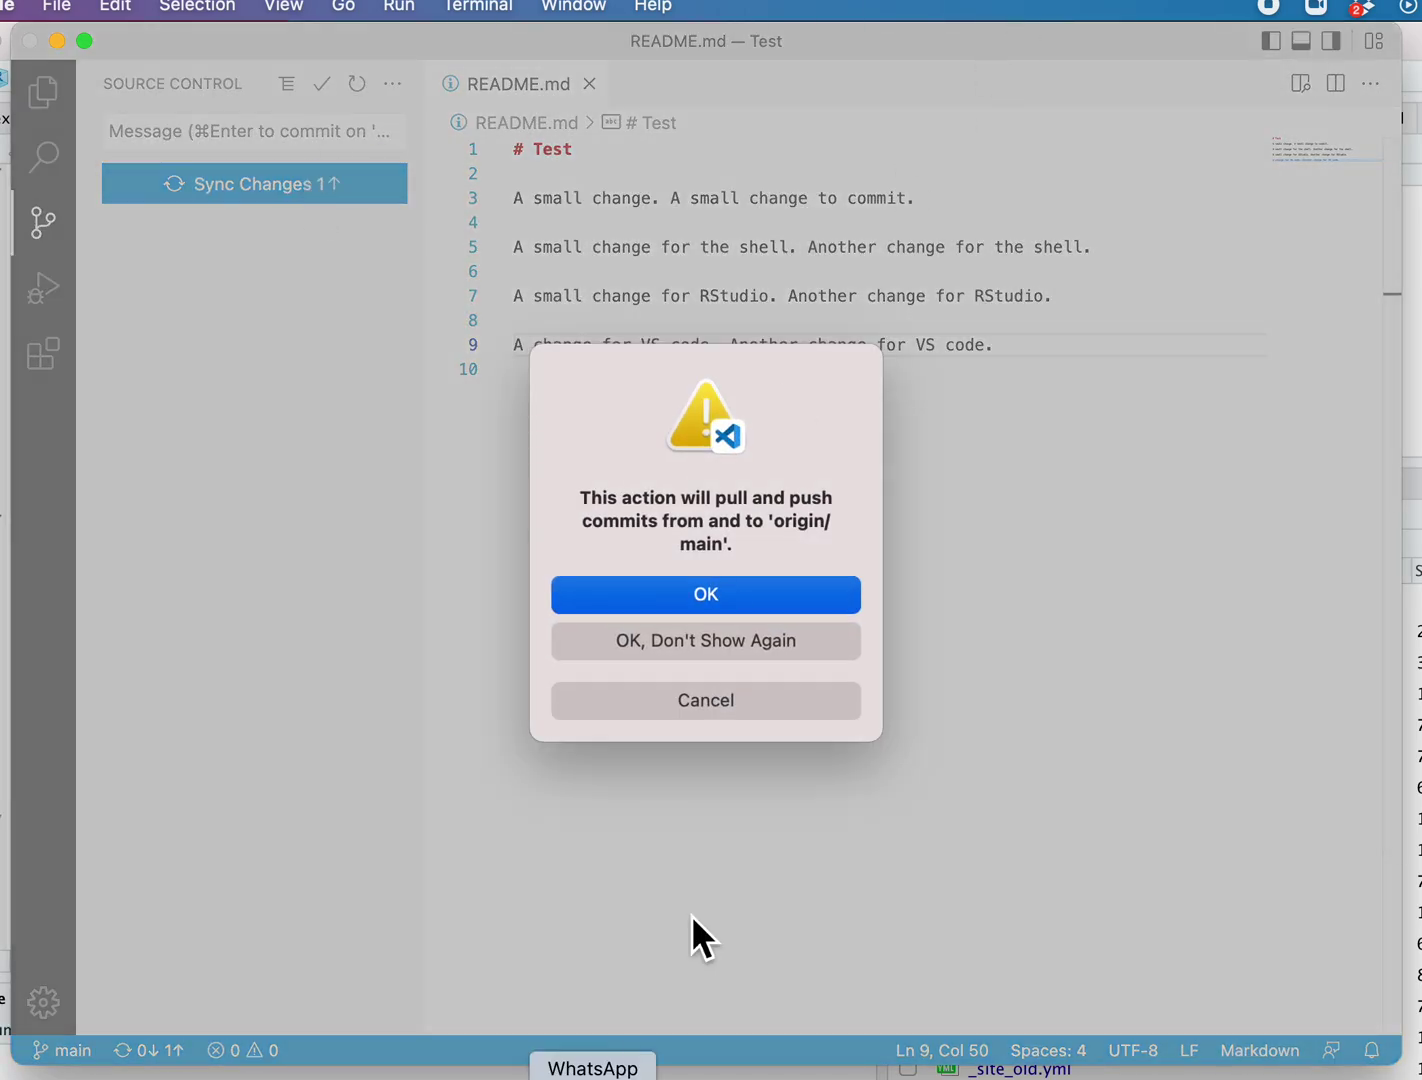
click(796, 593)
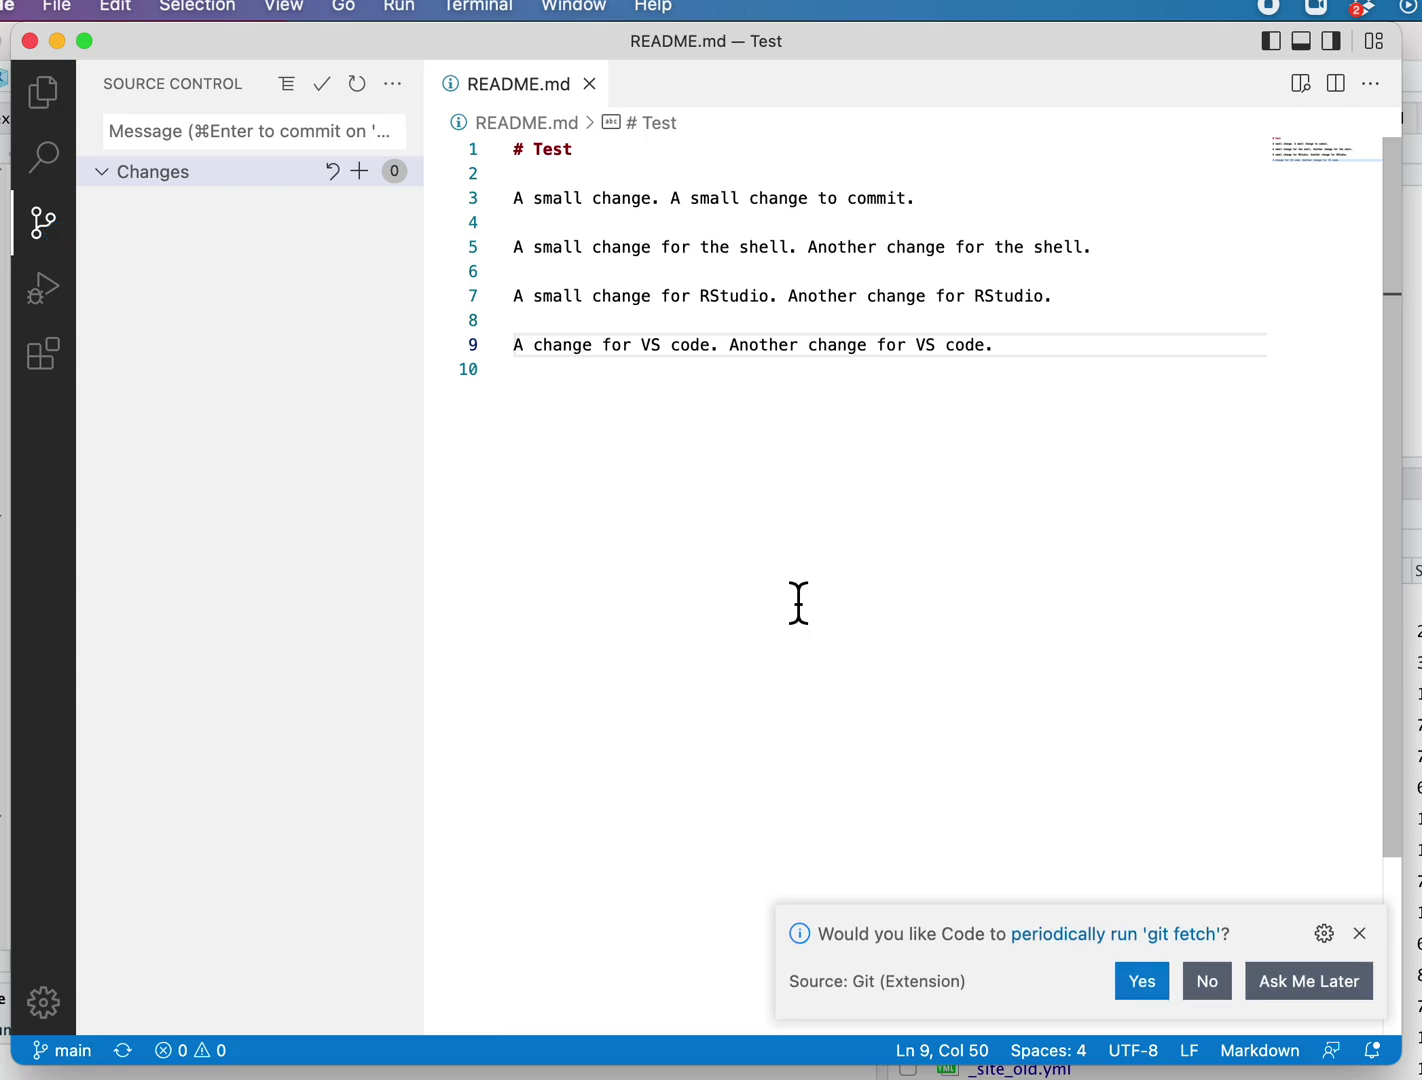
click(1316, 982)
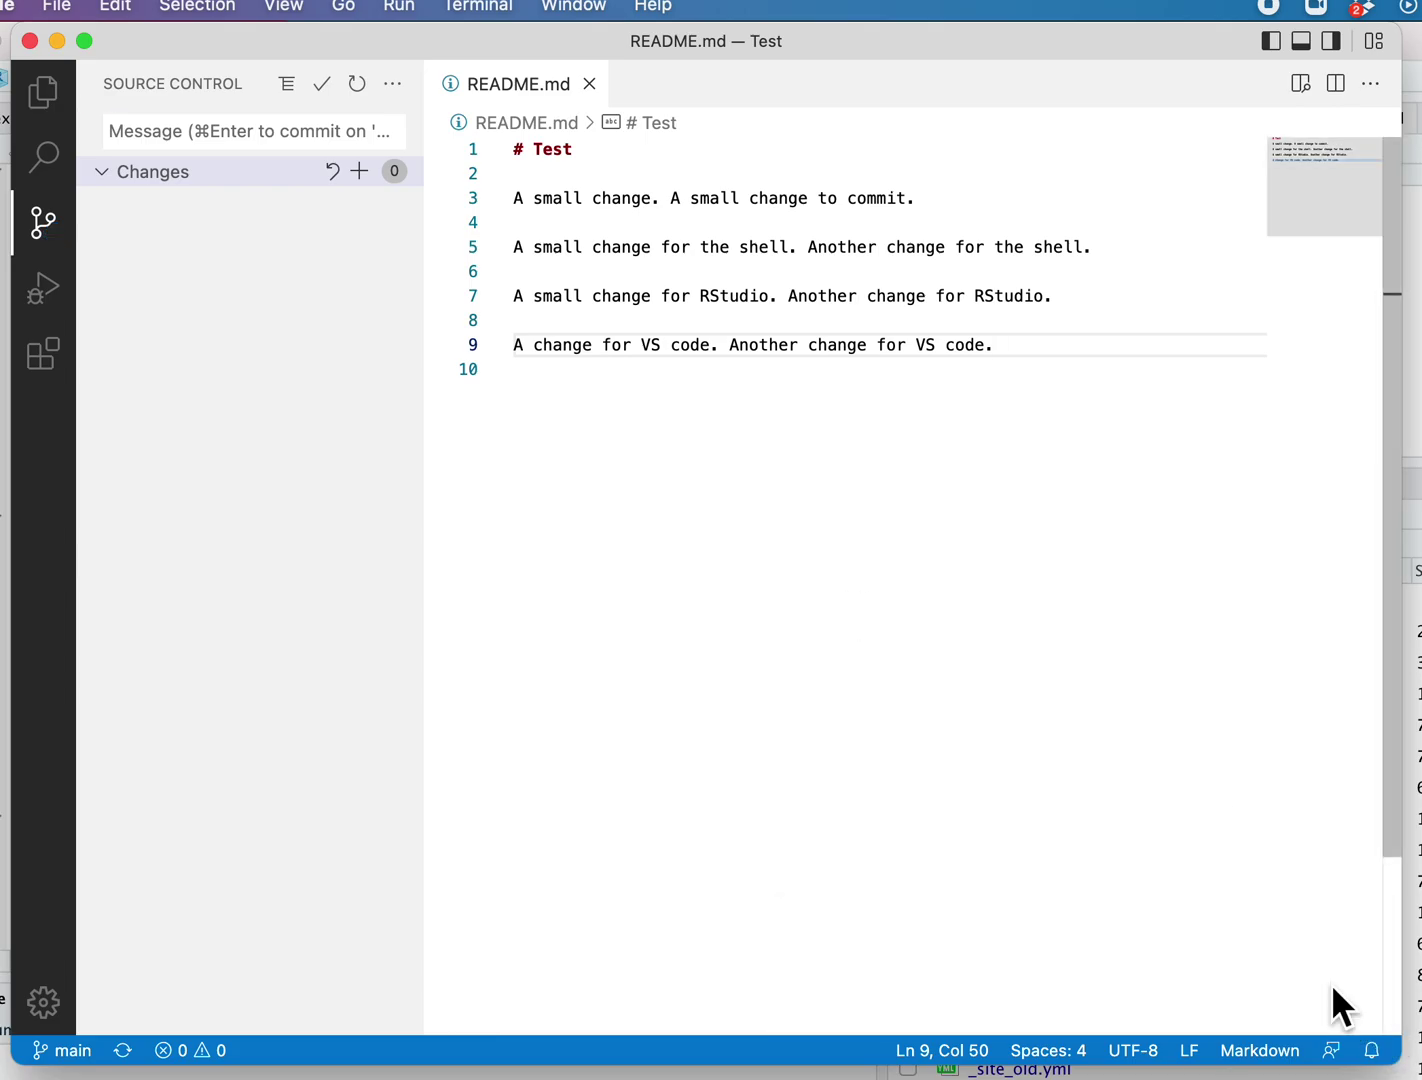